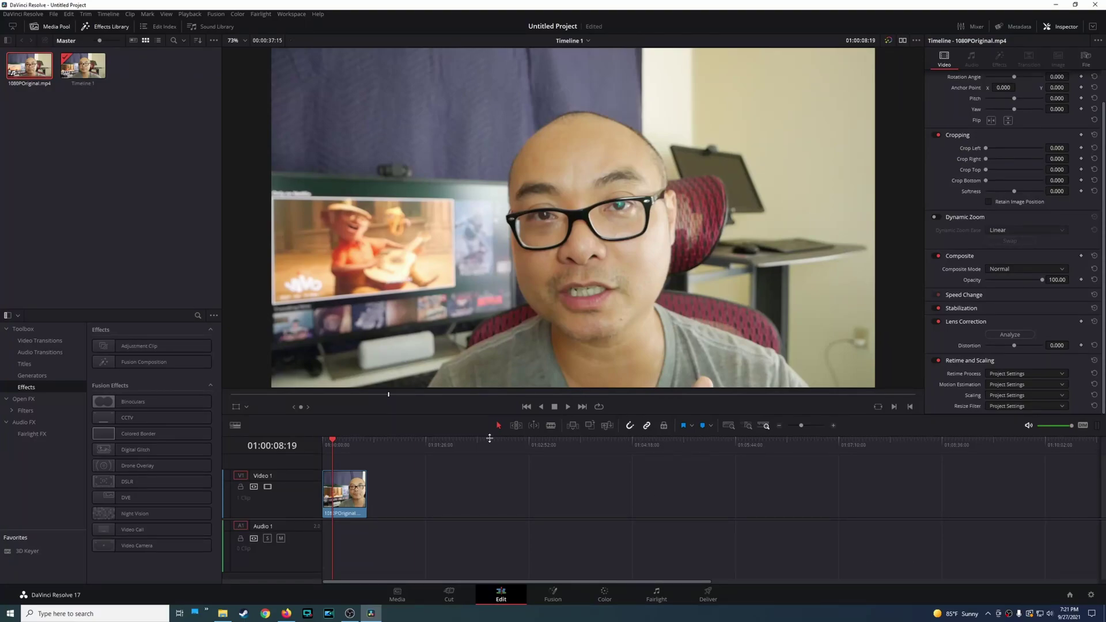
Play the 1080p clip from around 01:00:14:01 on the timeline
{"action": "left_click", "coordinate": [338, 442]}
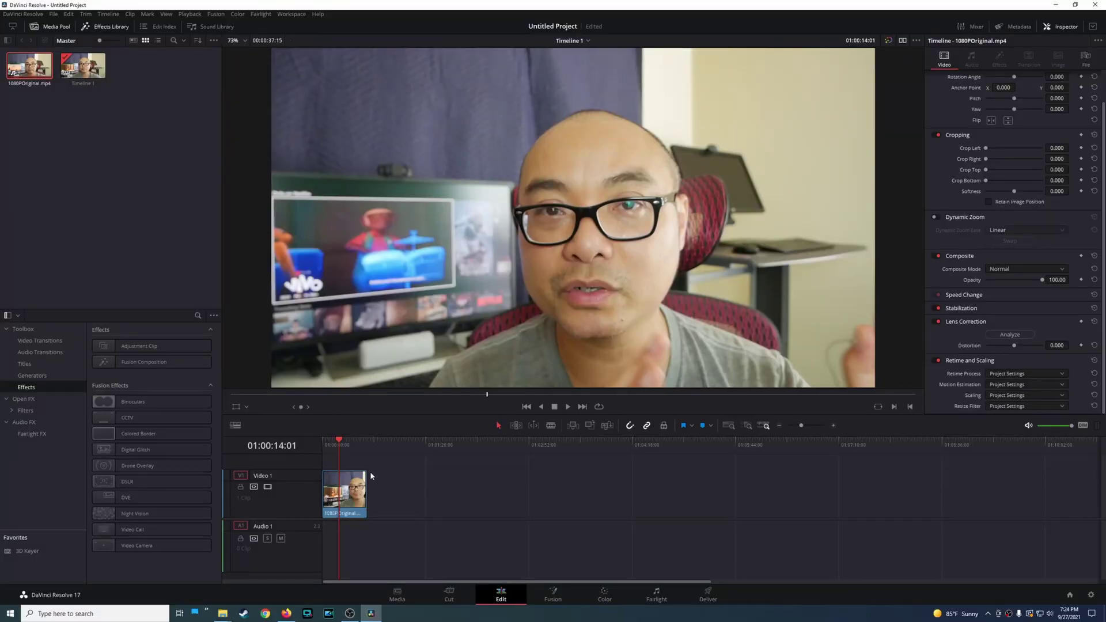
{"action": "key", "text": "space"}
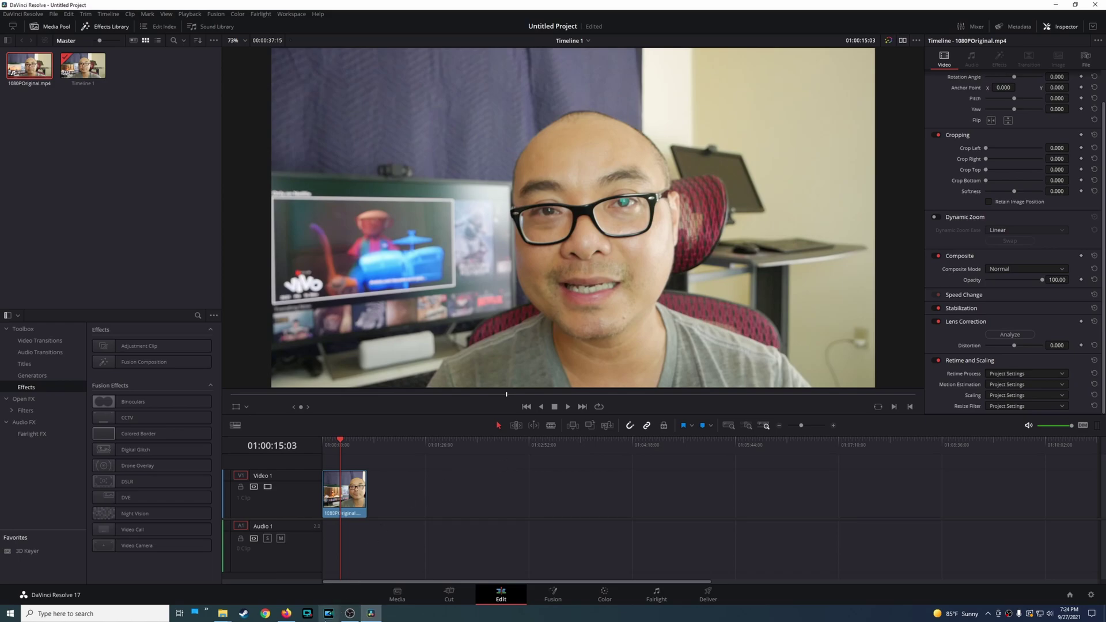
{"action": "left_click", "coordinate": [286, 613]}
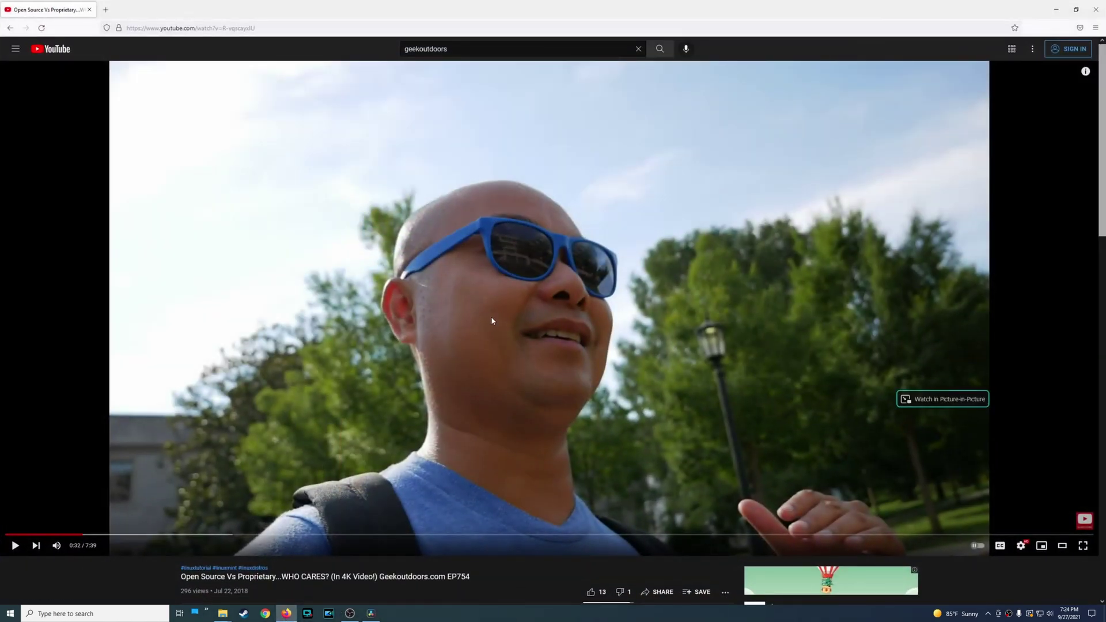
{"action": "left_click", "coordinate": [1022, 549]}
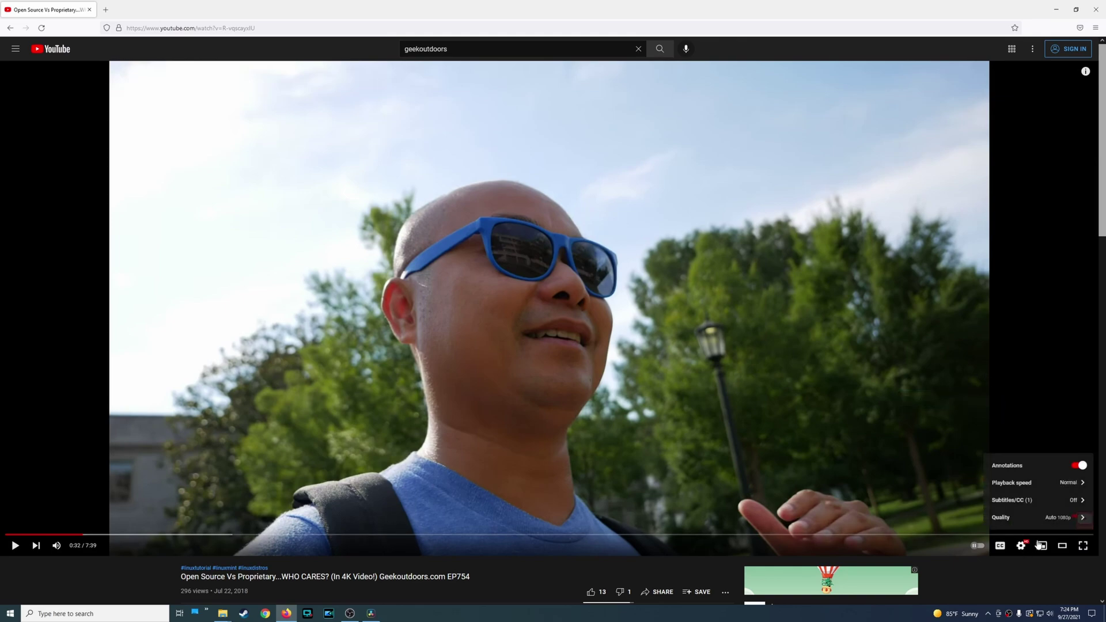
{"action": "left_click", "coordinate": [1062, 523]}
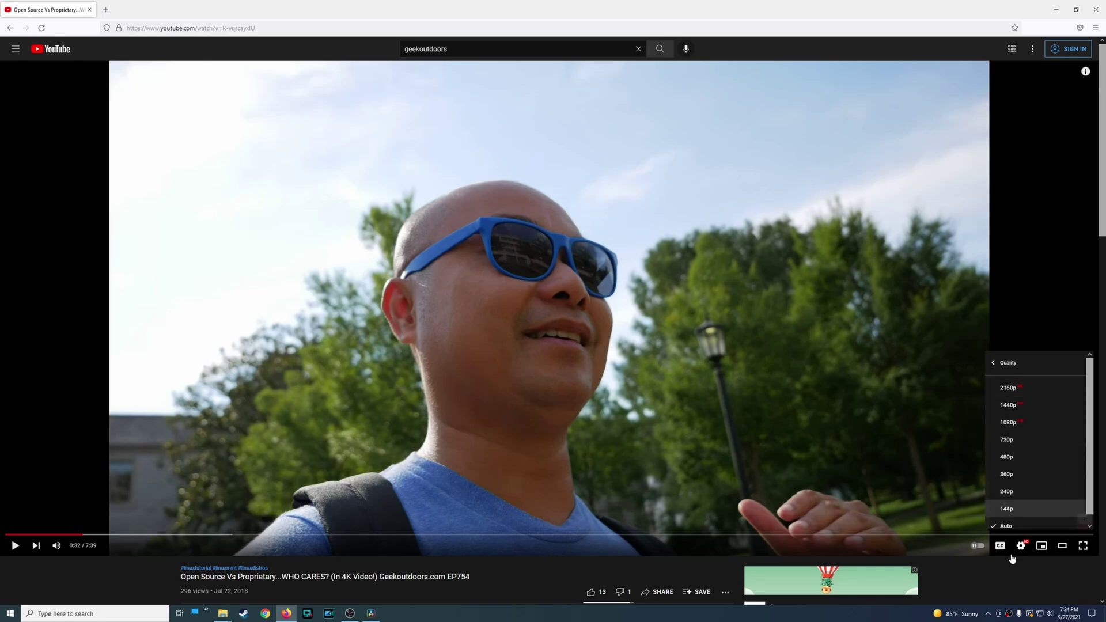
{"action": "left_click", "coordinate": [965, 596]}
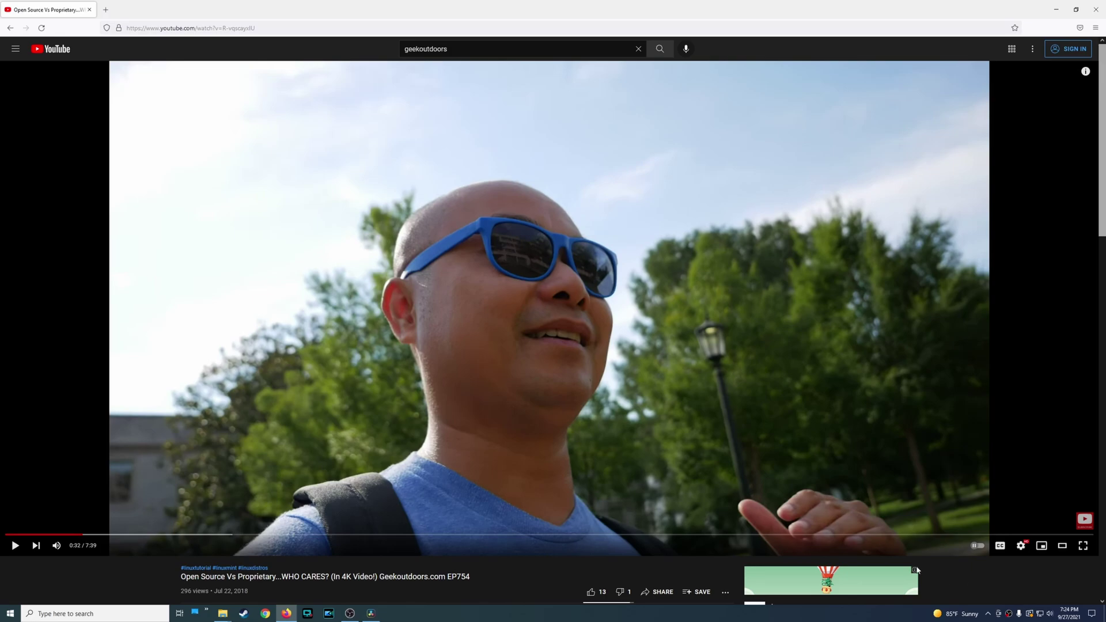
{"action": "left_click", "coordinate": [371, 613]}
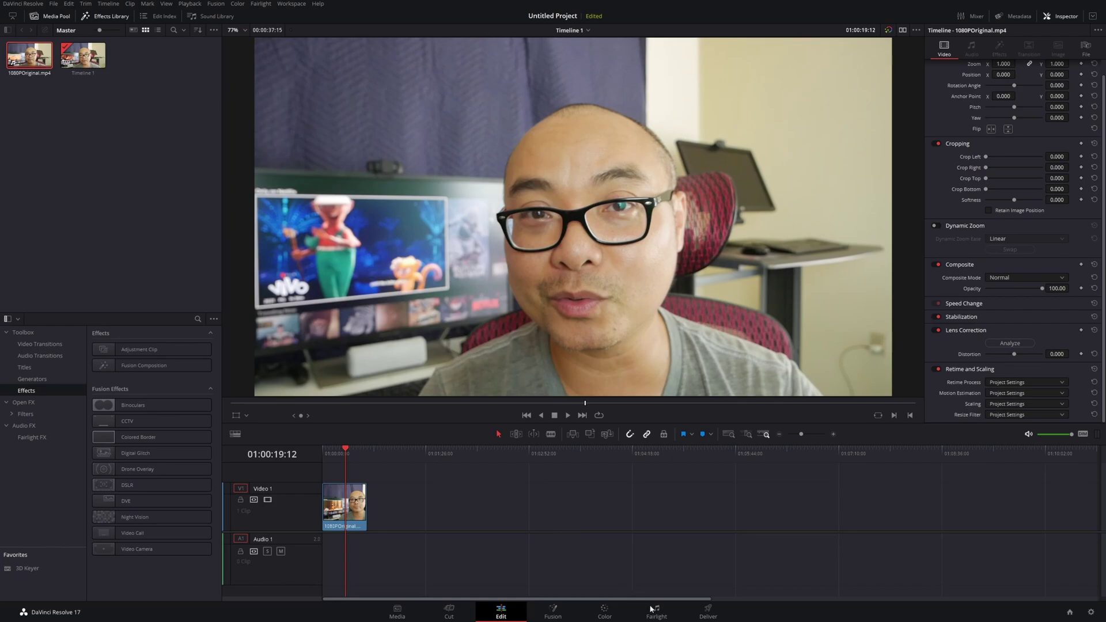
On the Deliver page, choose 3840 x 2160 Ultra HD as the render resolution
{"action": "left_click", "coordinate": [707, 612]}
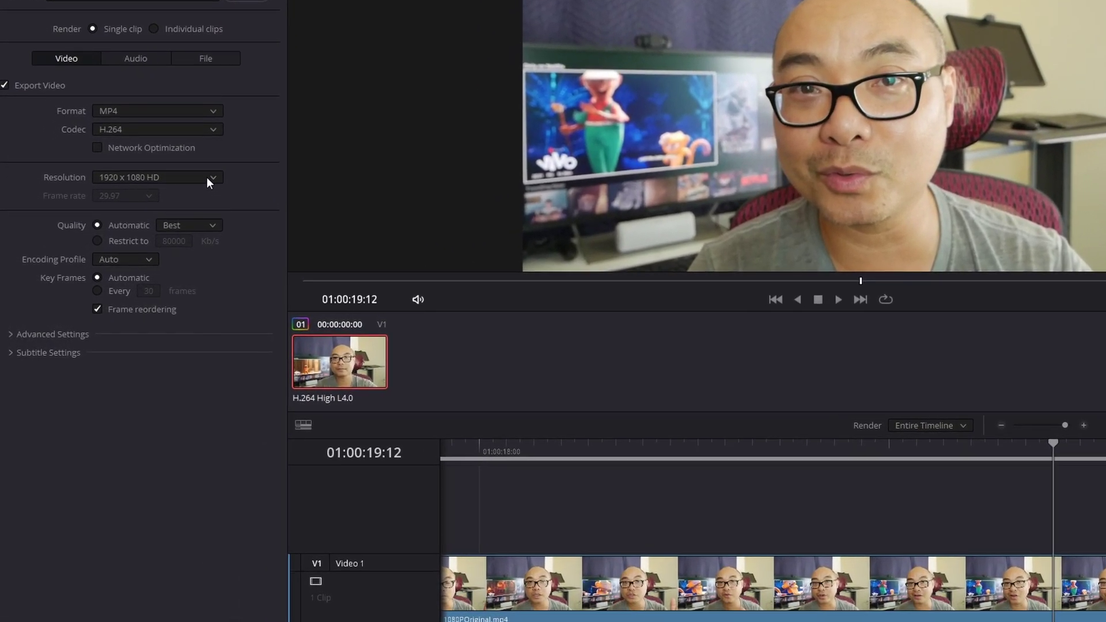
{"action": "left_click", "coordinate": [199, 179]}
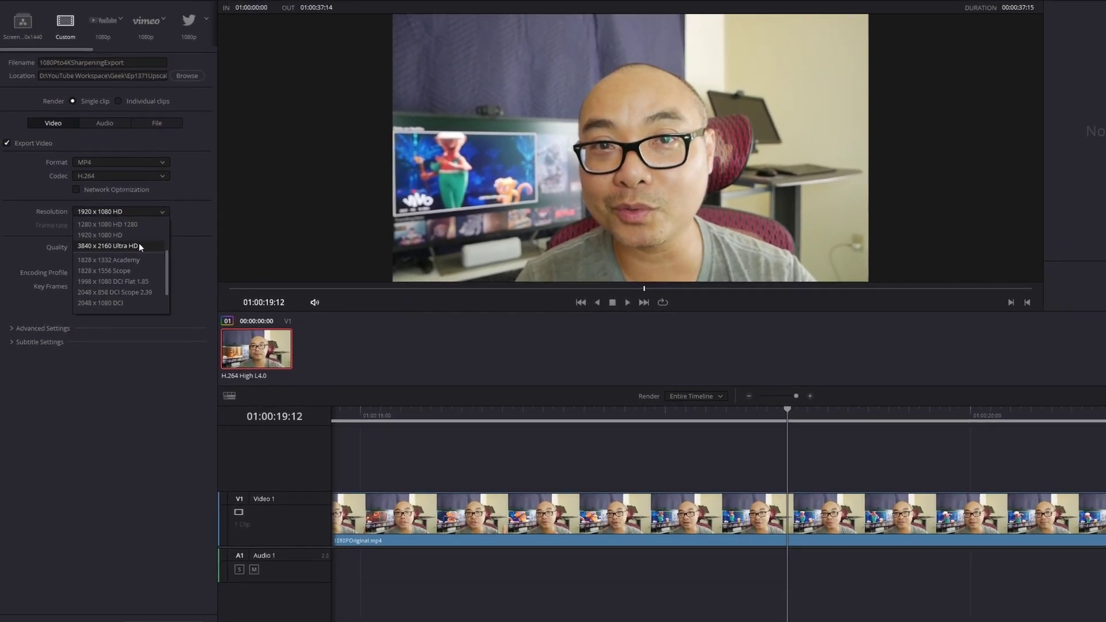
{"action": "left_click", "coordinate": [147, 239]}
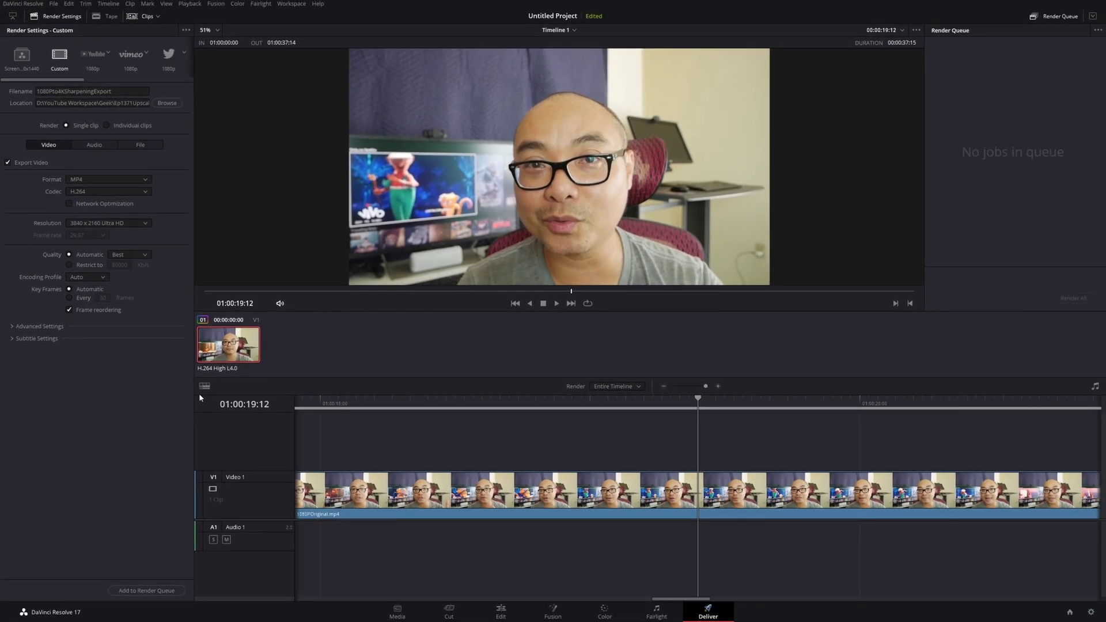
{"action": "left_click", "coordinate": [160, 591]}
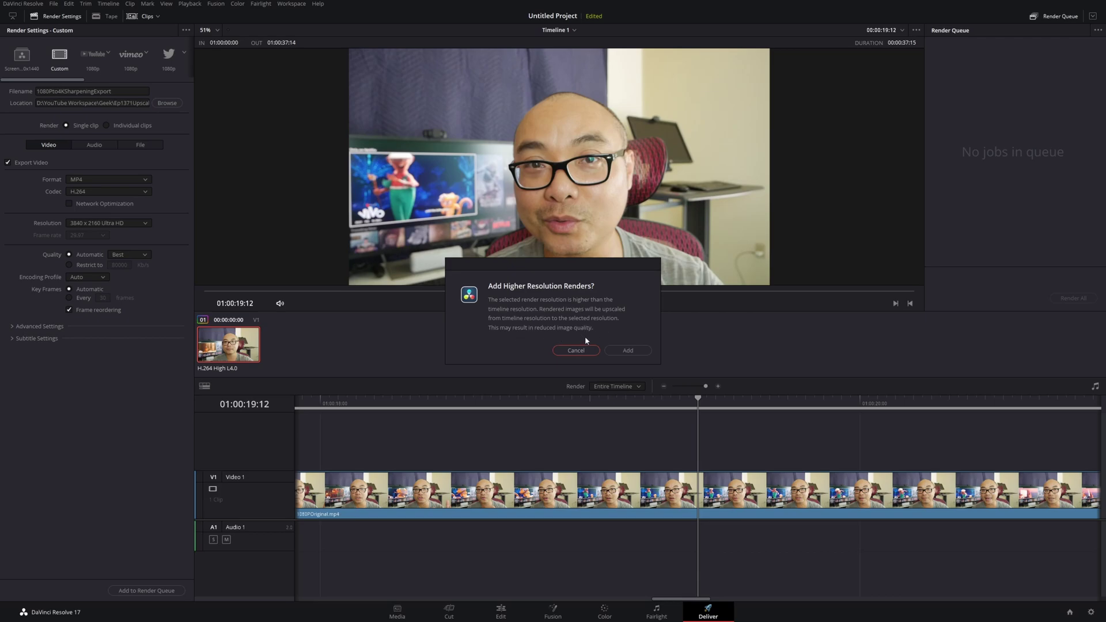
{"action": "left_click", "coordinate": [617, 351]}
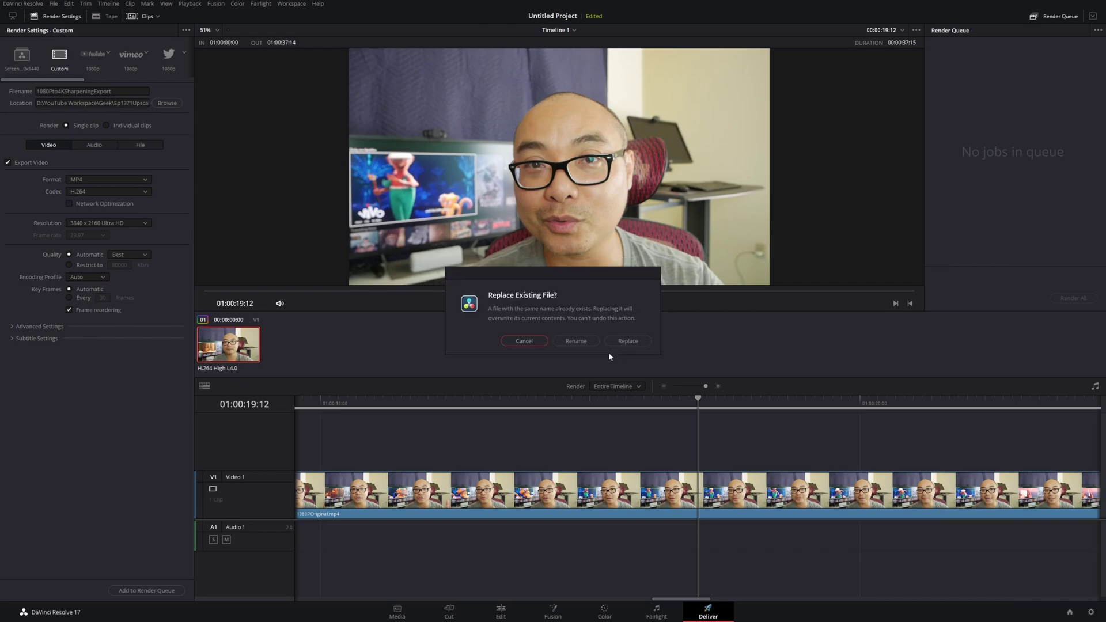
{"action": "left_click", "coordinate": [527, 342]}
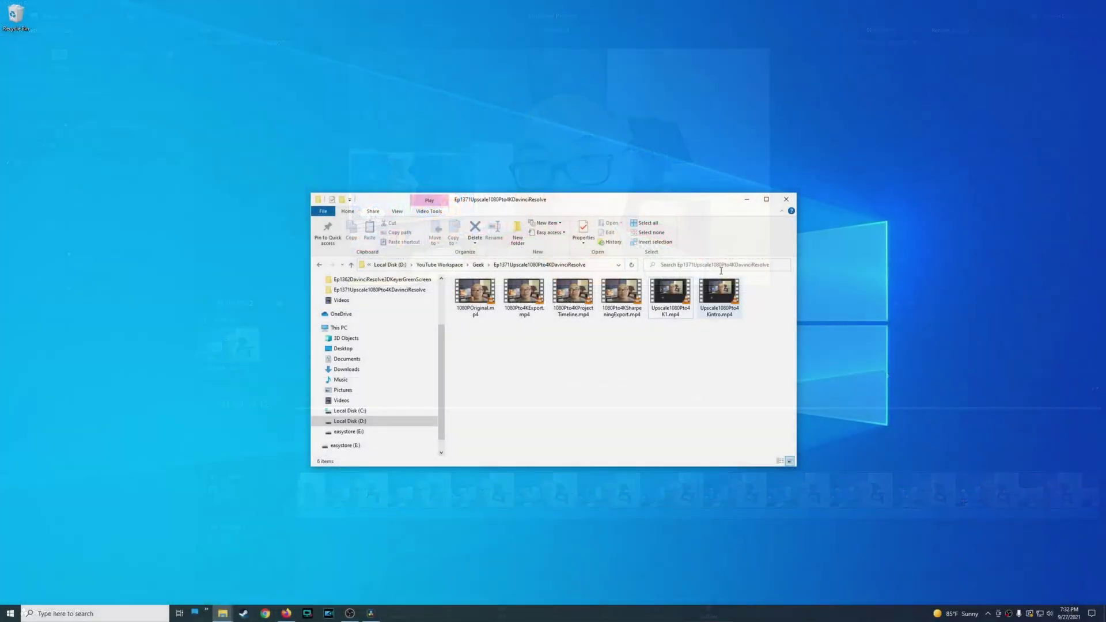
Maximize the File Explorer window showing the Ep1371Upscale1080Pto4KDavinciResolve folder
{"action": "left_click", "coordinate": [767, 198]}
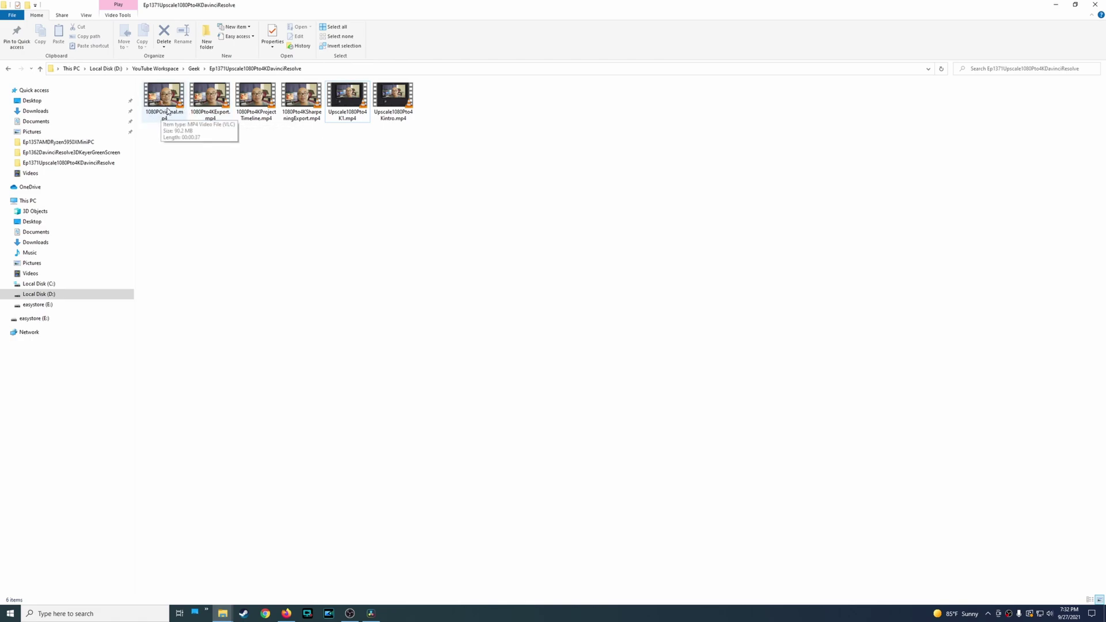
{"action": "double_click", "coordinate": [167, 101]}
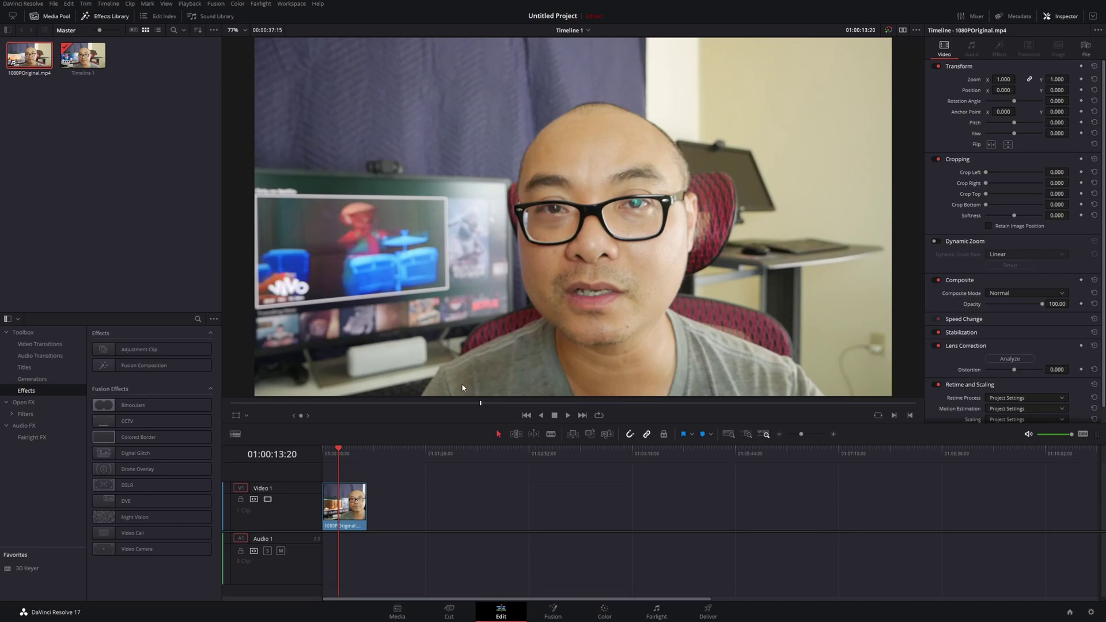
Set the Master Settings timeline resolution to 3840 x 2160 Ultra HD and save the project settings
{"action": "left_click", "coordinate": [54, 3]}
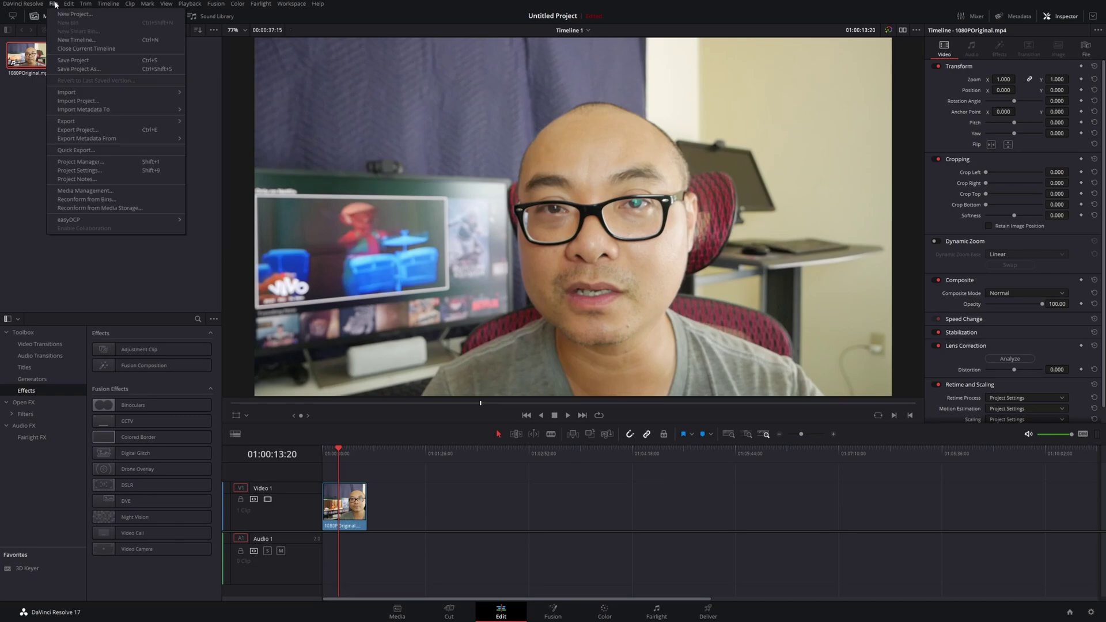
{"action": "left_click", "coordinate": [79, 171]}
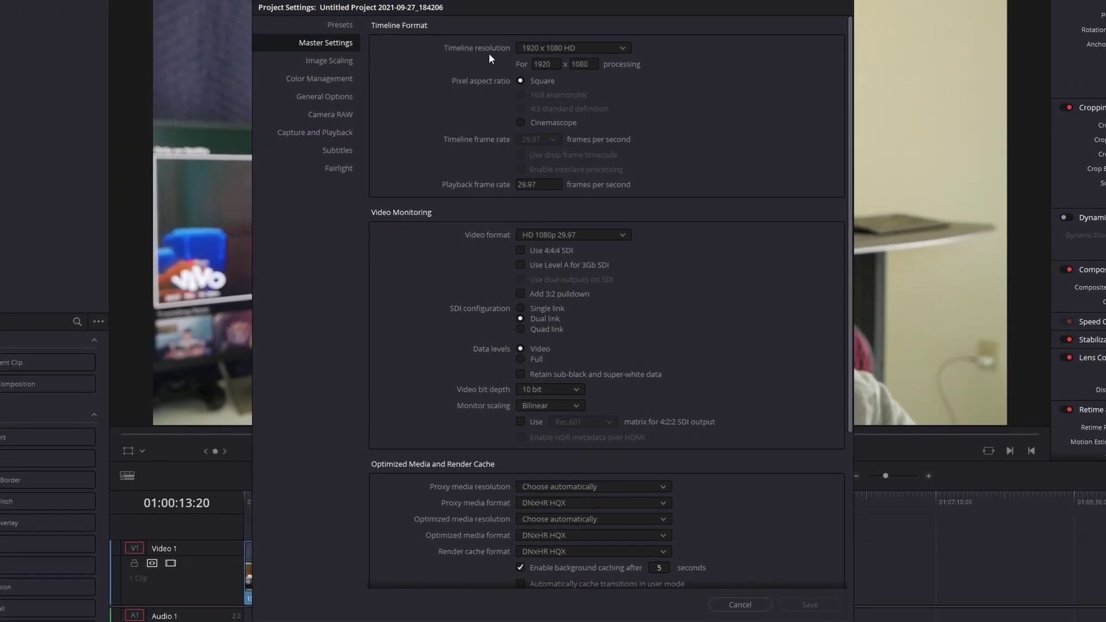
{"action": "left_click", "coordinate": [619, 51]}
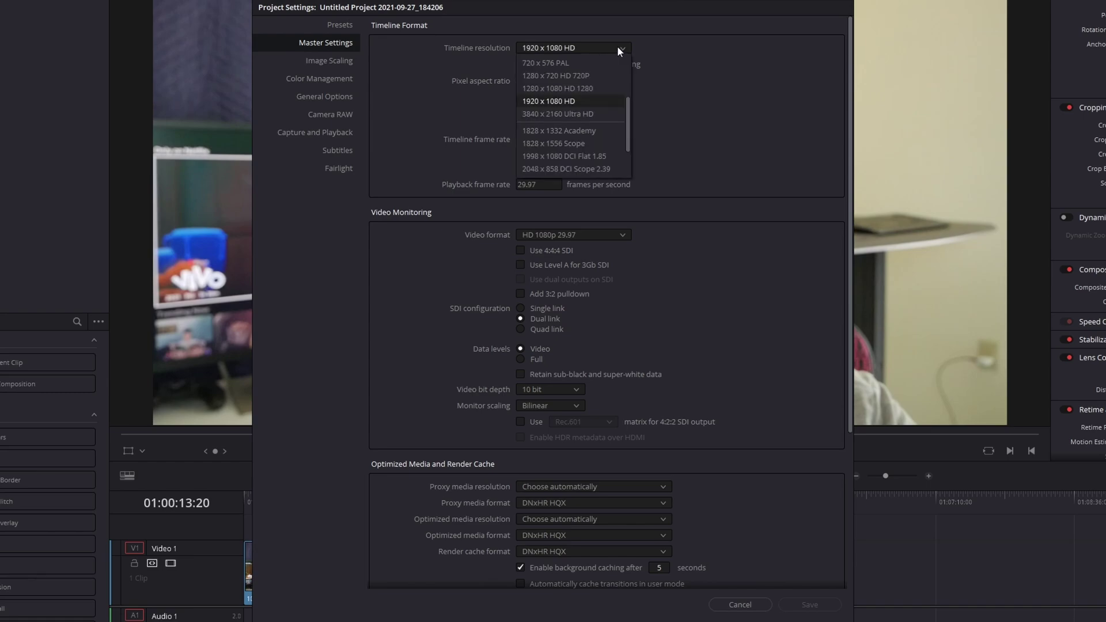
{"action": "left_click", "coordinate": [593, 116]}
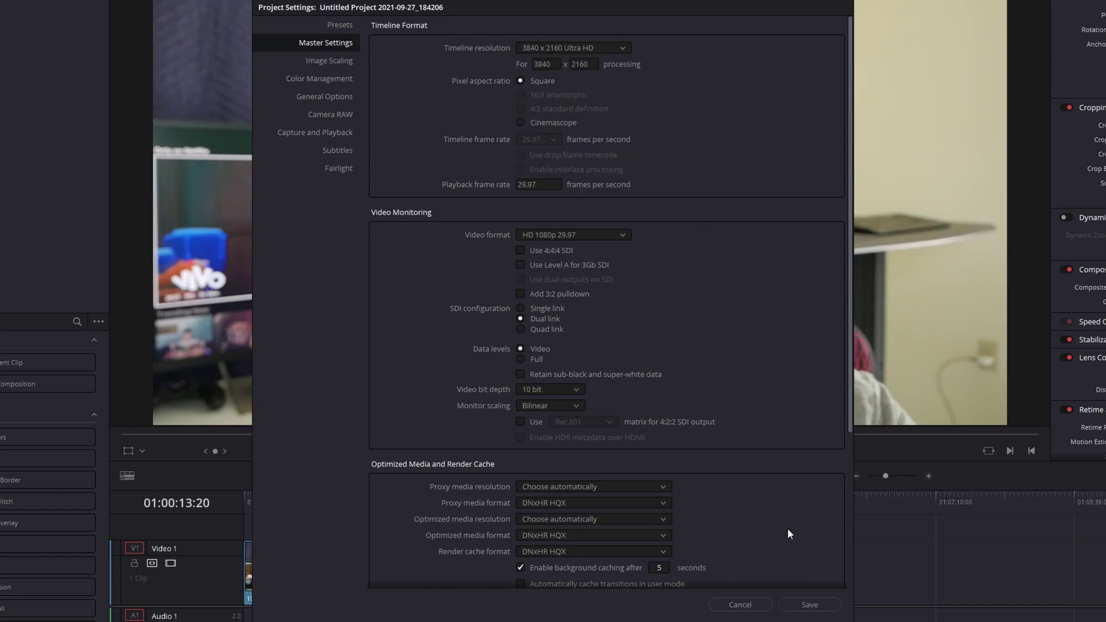
{"action": "left_click", "coordinate": [809, 605]}
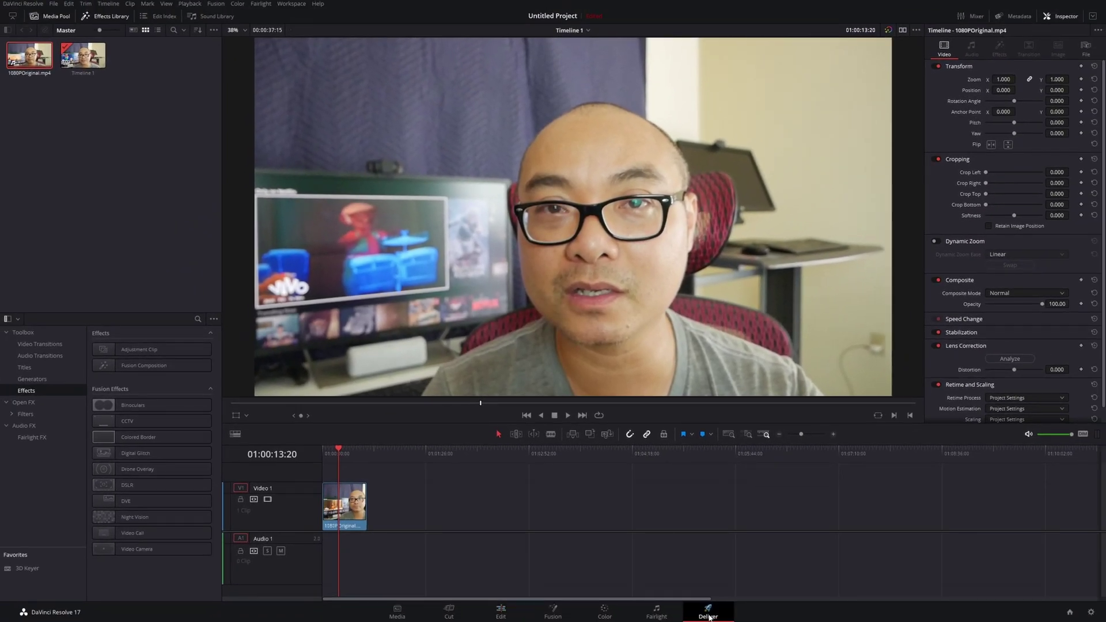
On the Deliver page, add the 4K Timeline 1 render to the queue as Job 1
{"action": "left_click", "coordinate": [711, 607]}
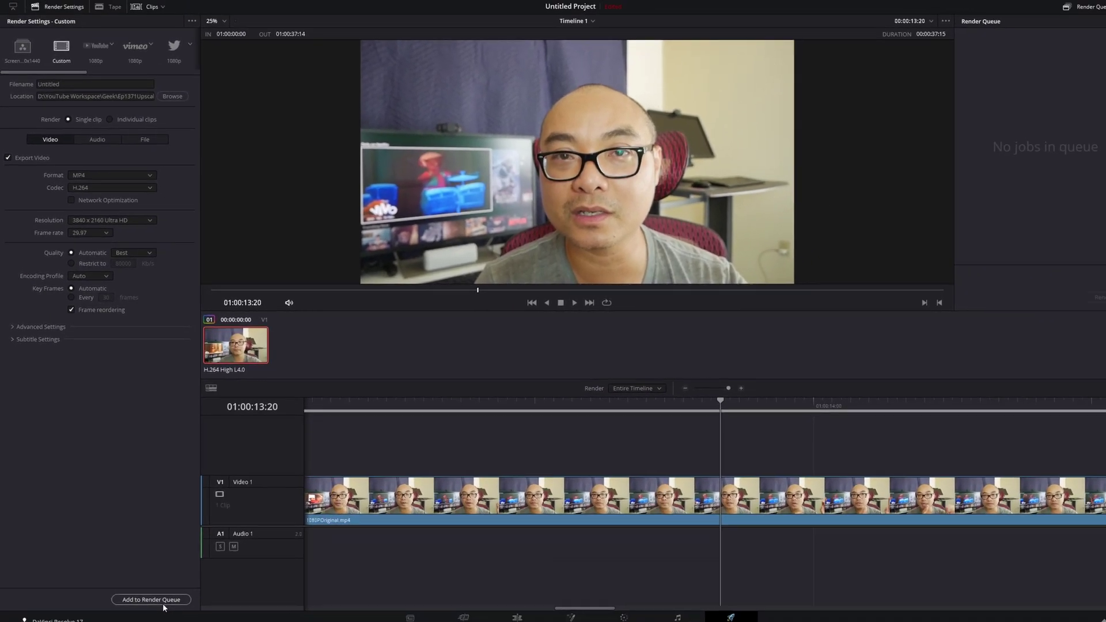
{"action": "left_click", "coordinate": [163, 602]}
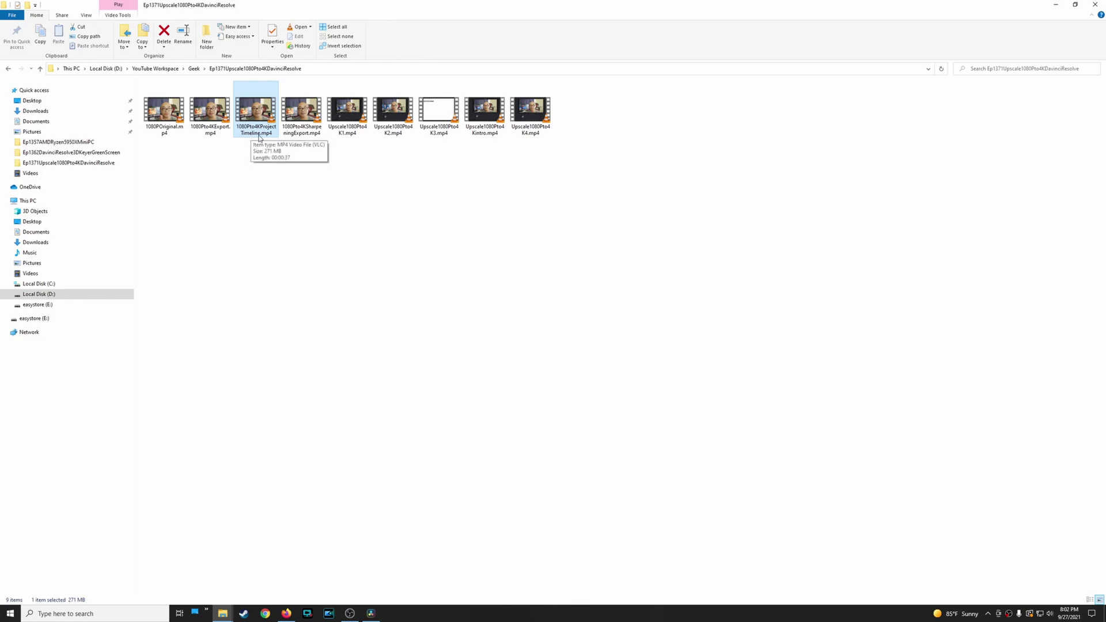
Open 1080Pto4KProjectTimeline.mp4 in VLC for playback
{"action": "double_click", "coordinate": [257, 113]}
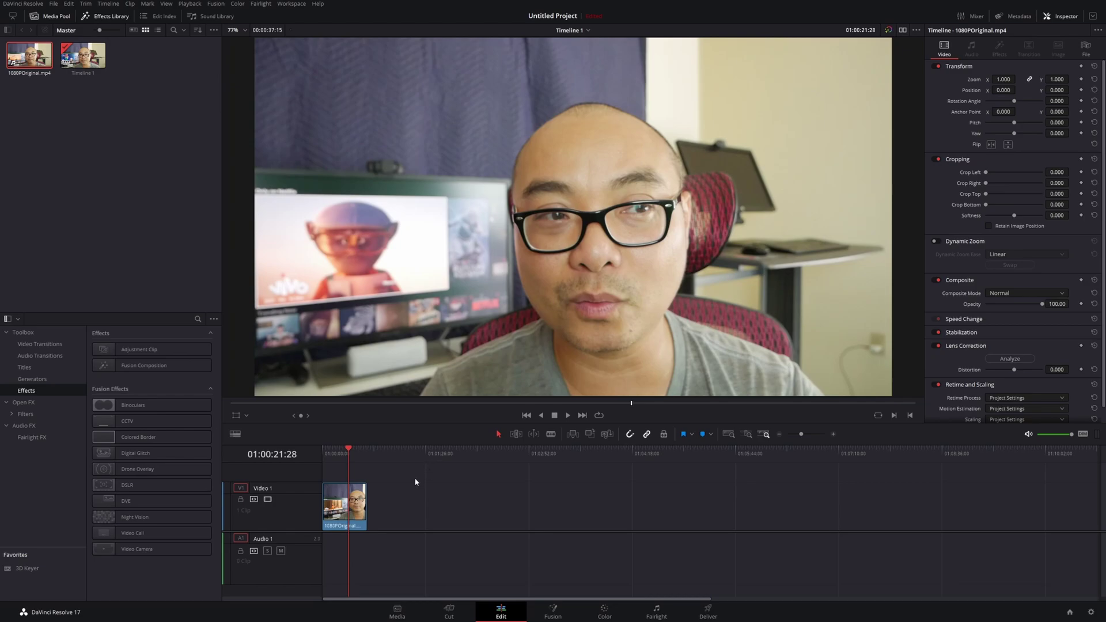
Set the V1 clip's attributes to 4x Super Scale, keeping Medium sharpness and Medium noise reduction
{"action": "left_click", "coordinate": [342, 512]}
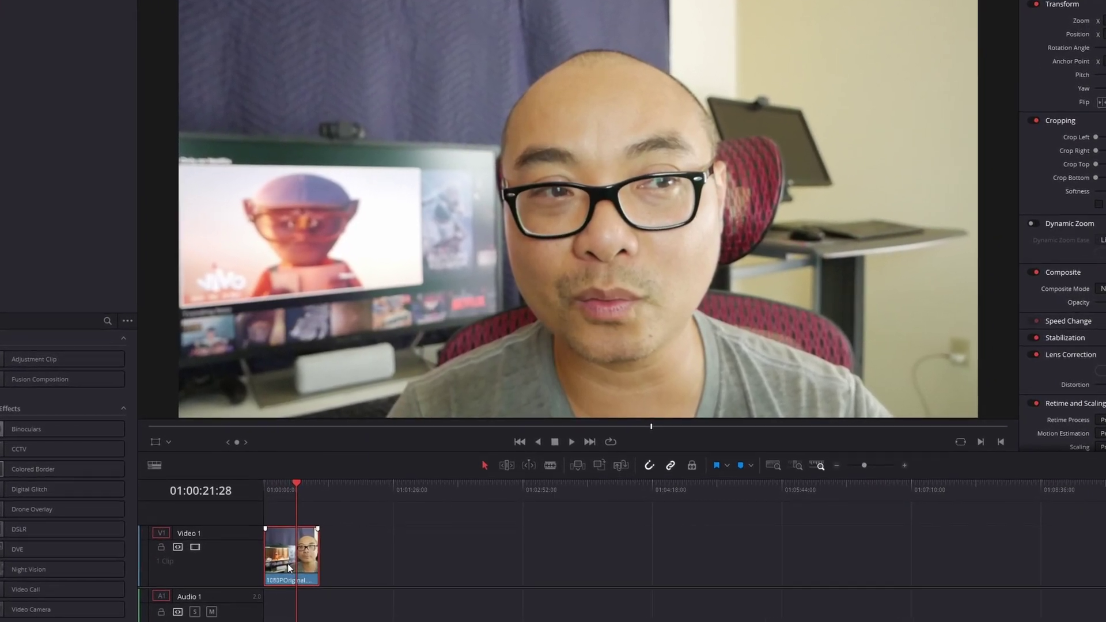
{"action": "right_click", "coordinate": [305, 545]}
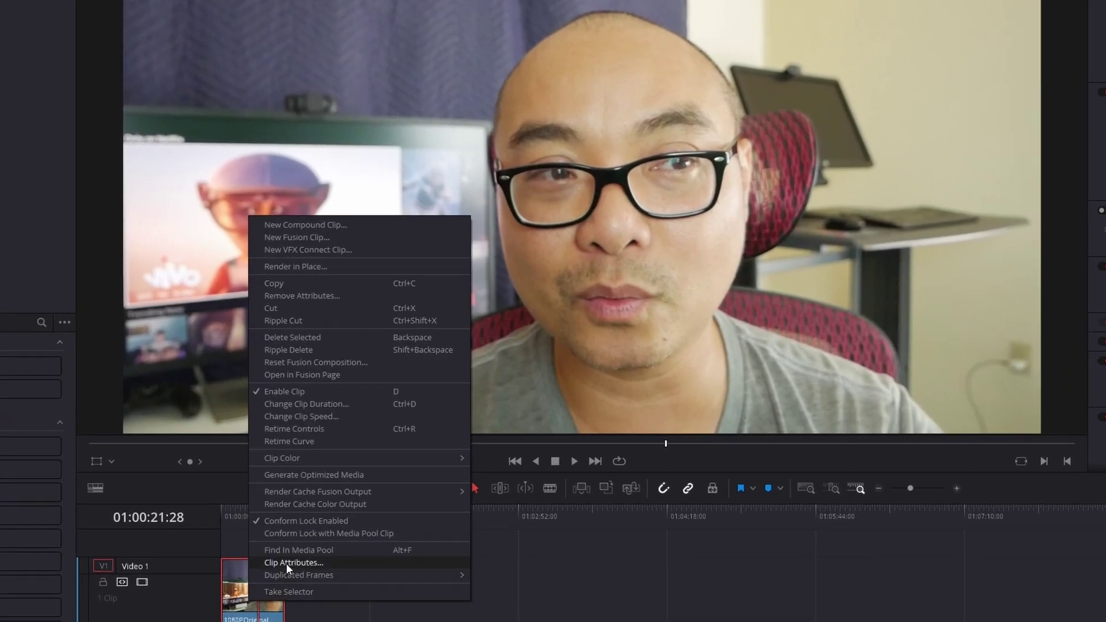
{"action": "left_click", "coordinate": [286, 563]}
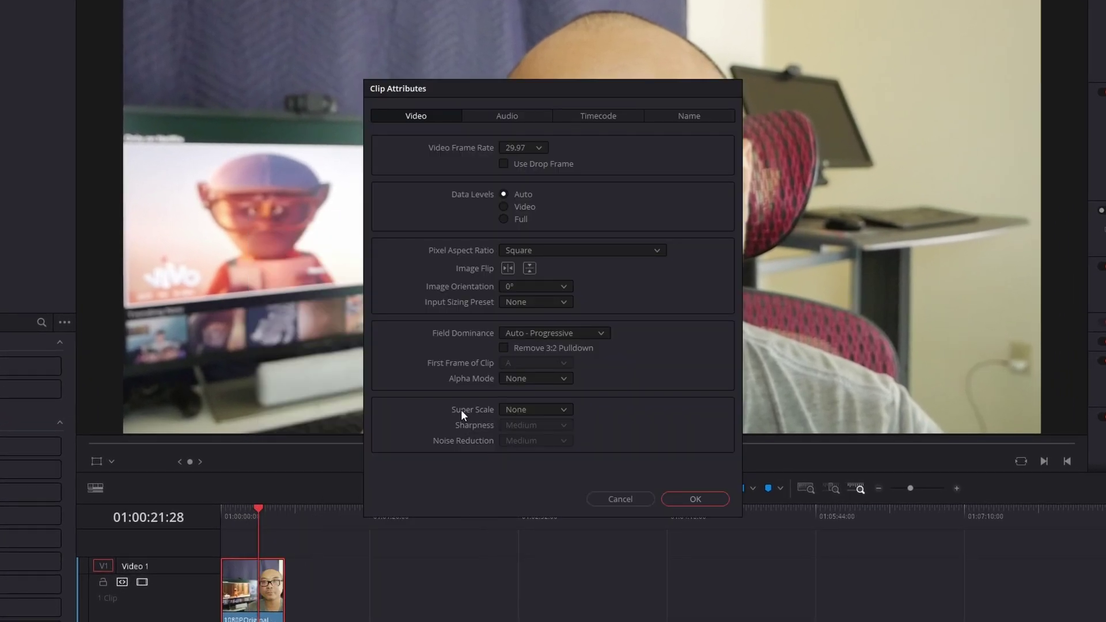
{"action": "left_click", "coordinate": [551, 409]}
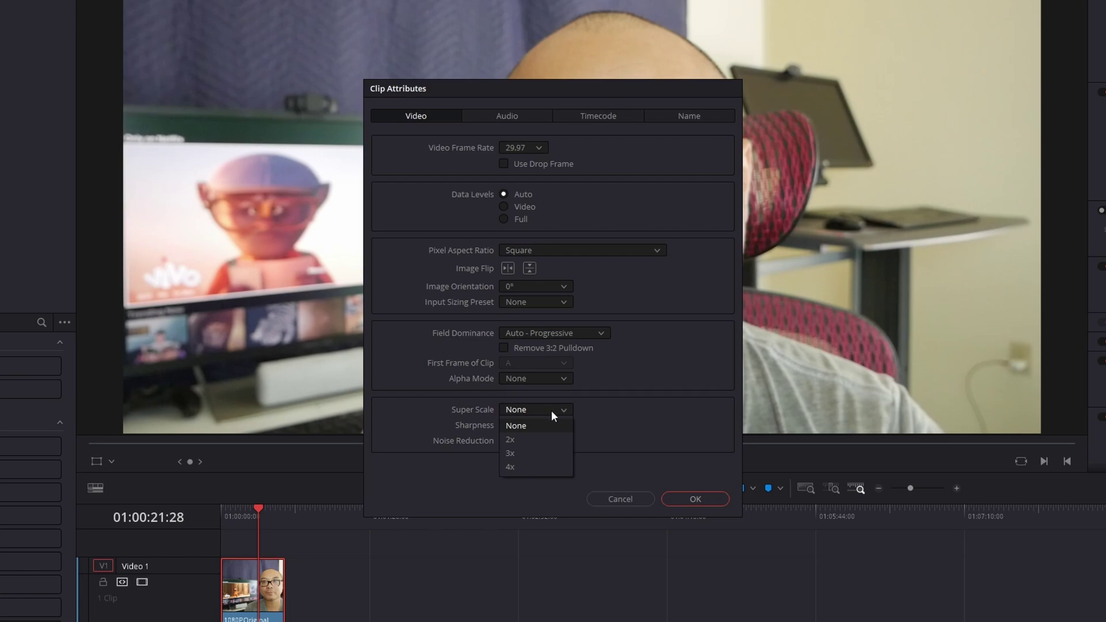
{"action": "left_click", "coordinate": [525, 468]}
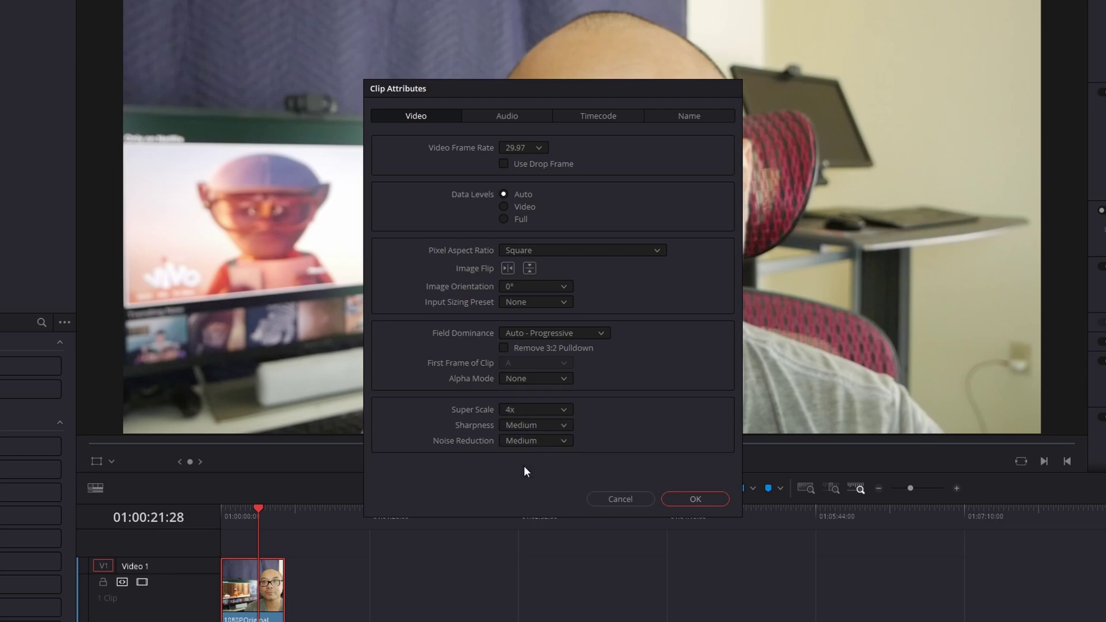
{"action": "left_click", "coordinate": [548, 426]}
{"action": "left_click", "coordinate": [553, 447]}
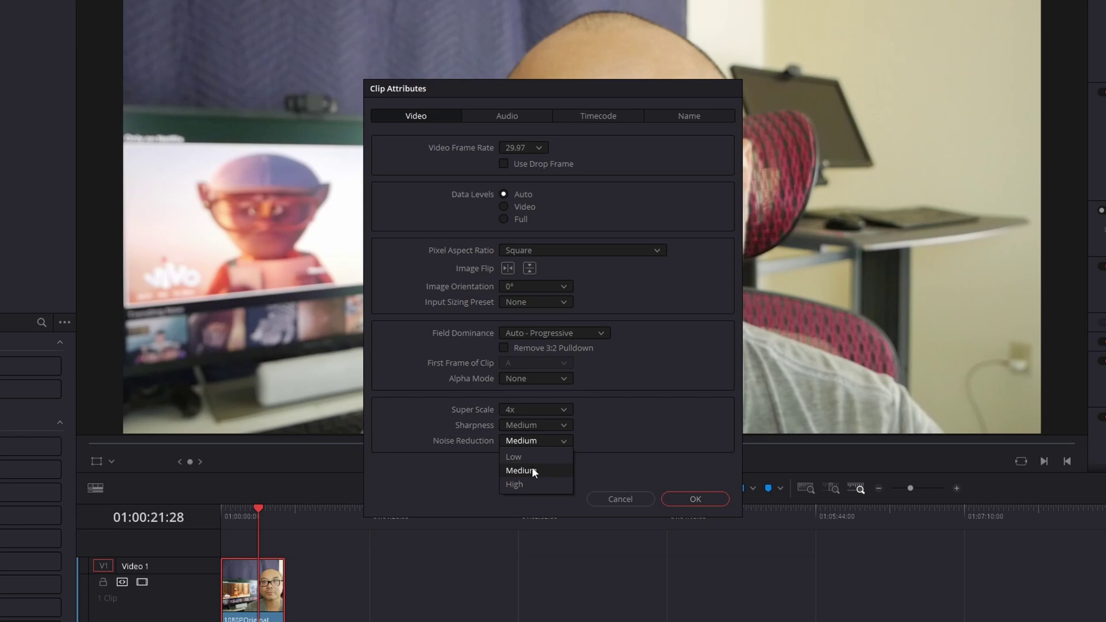
{"action": "left_click", "coordinate": [544, 471]}
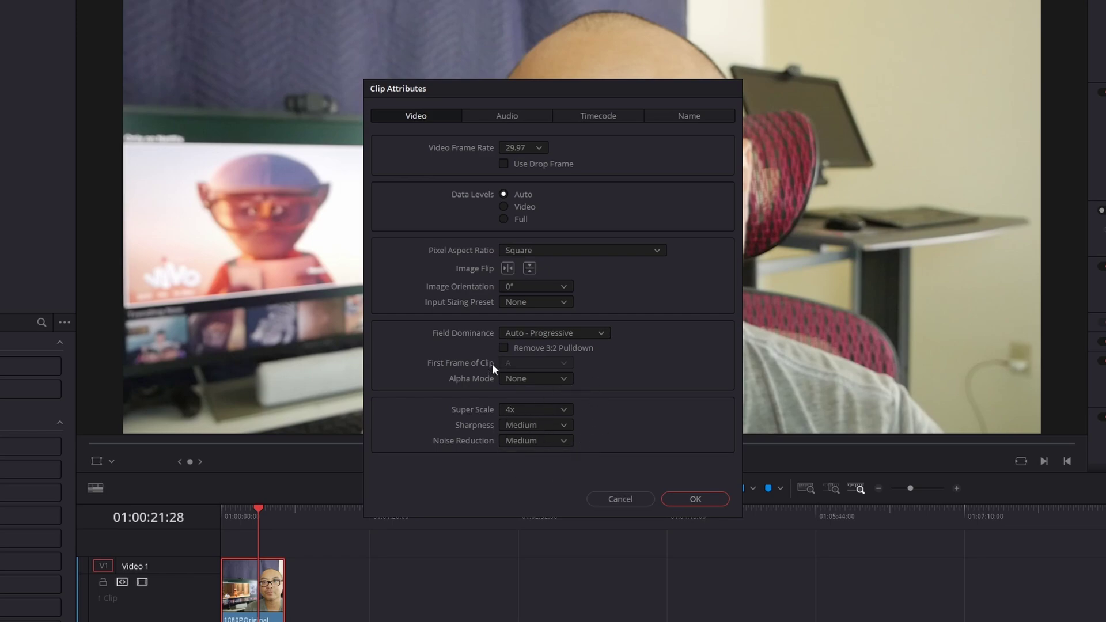
{"action": "left_click", "coordinate": [681, 501]}
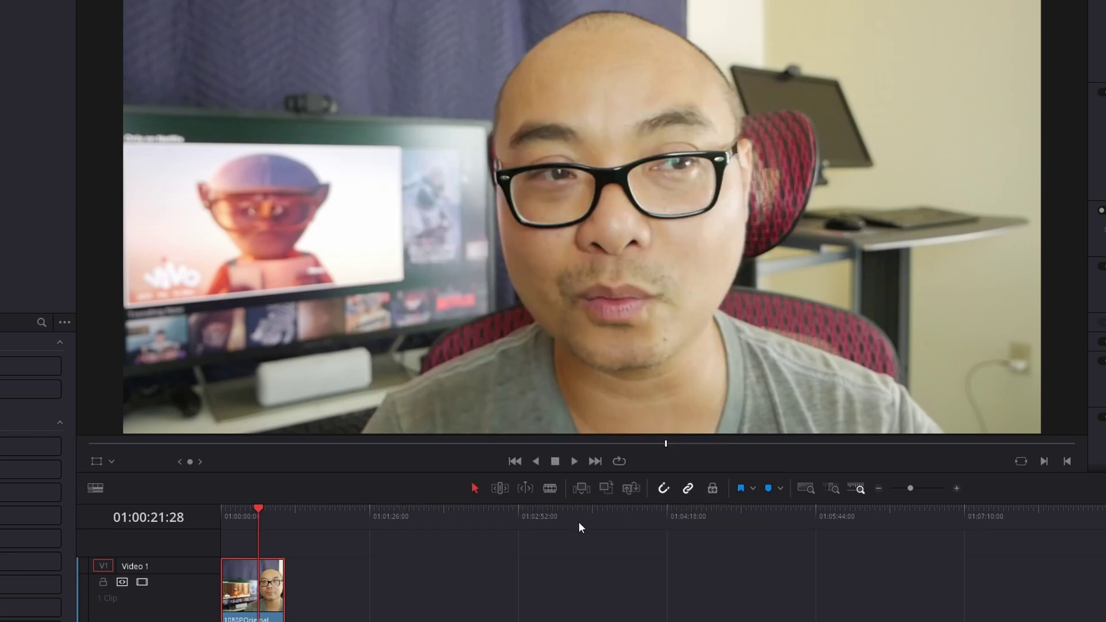
Drag the timeline playhead back to 01:00:13:20
{"action": "left_click_drag", "start_coordinate": [257, 517], "coordinate": [244, 512]}
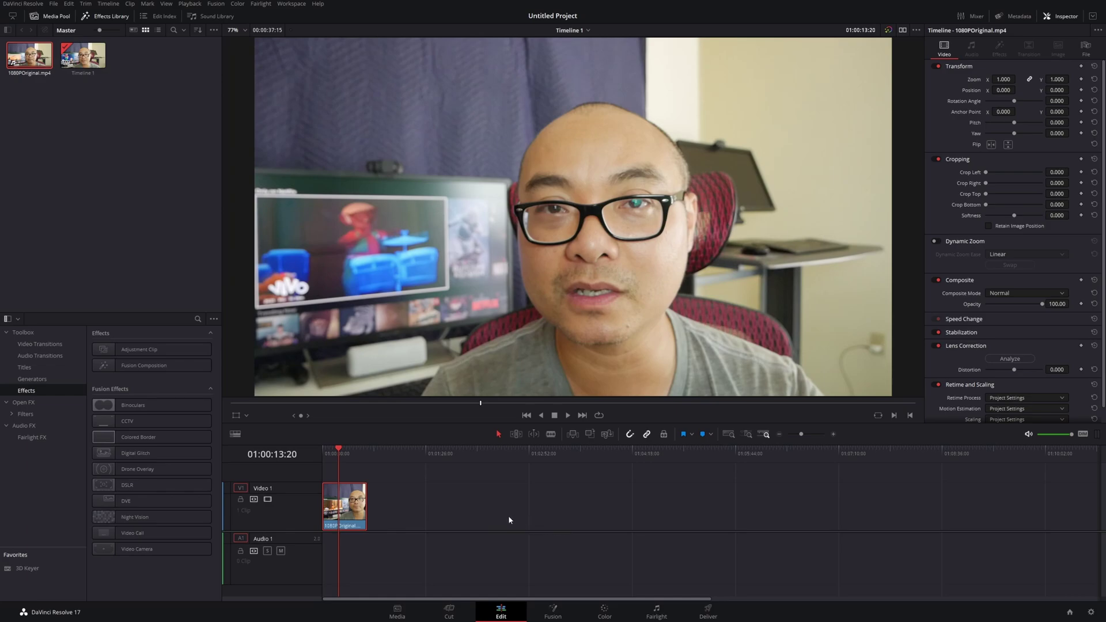
On the Color page, add serial node 02 after node 01 with its blur palette in Sharpen mode
{"action": "left_click", "coordinate": [603, 614]}
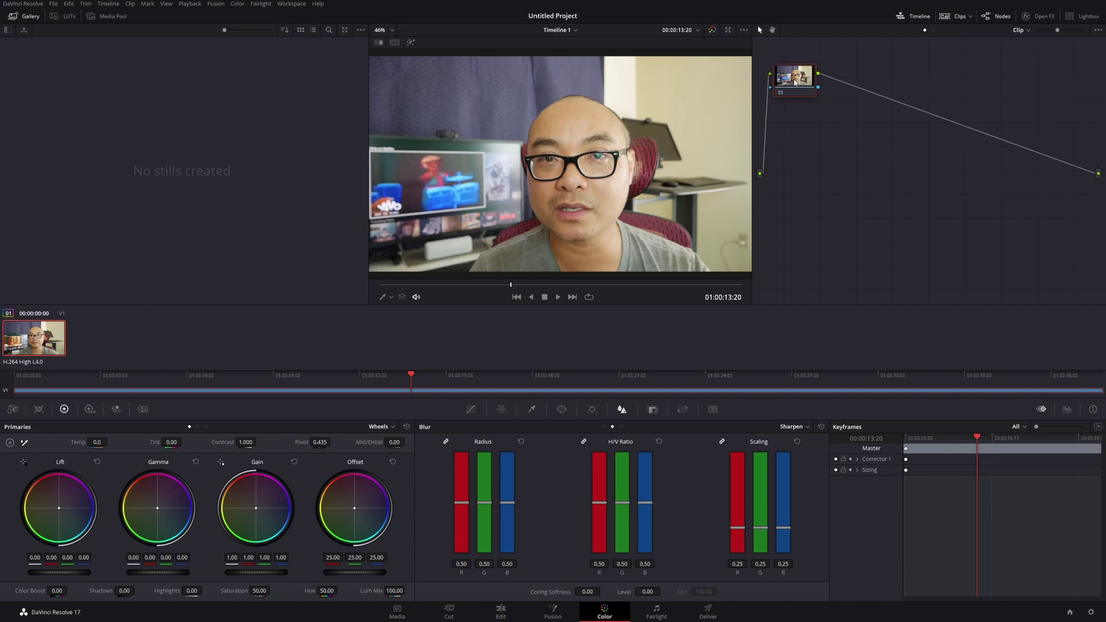
{"action": "right_click", "coordinate": [794, 83]}
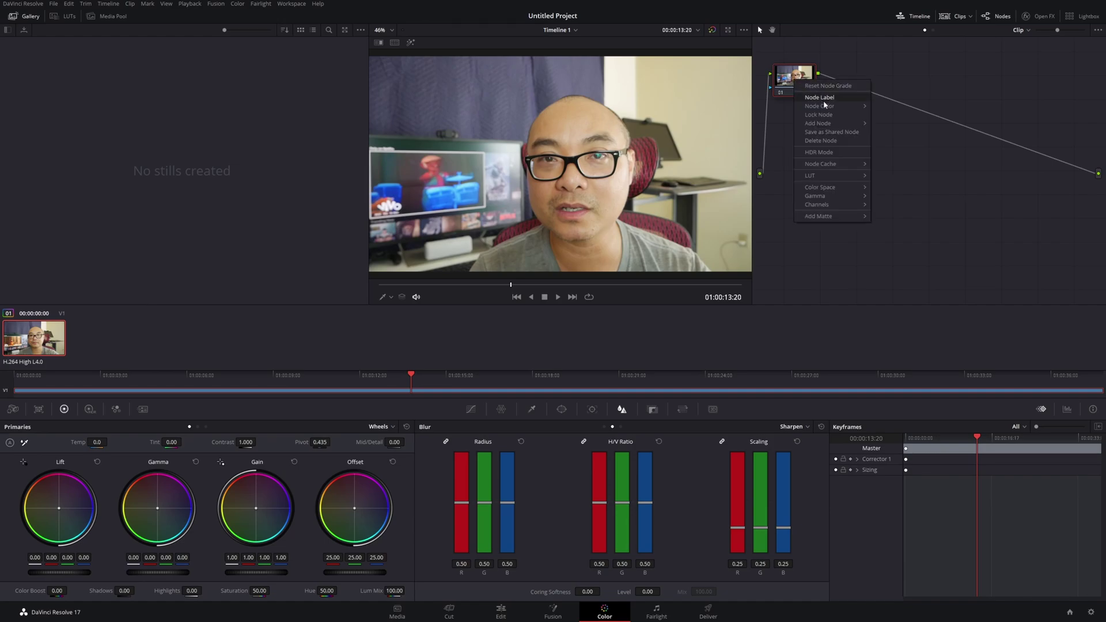
{"action": "mouse_move", "coordinate": [841, 123]}
{"action": "left_click", "coordinate": [897, 130]}
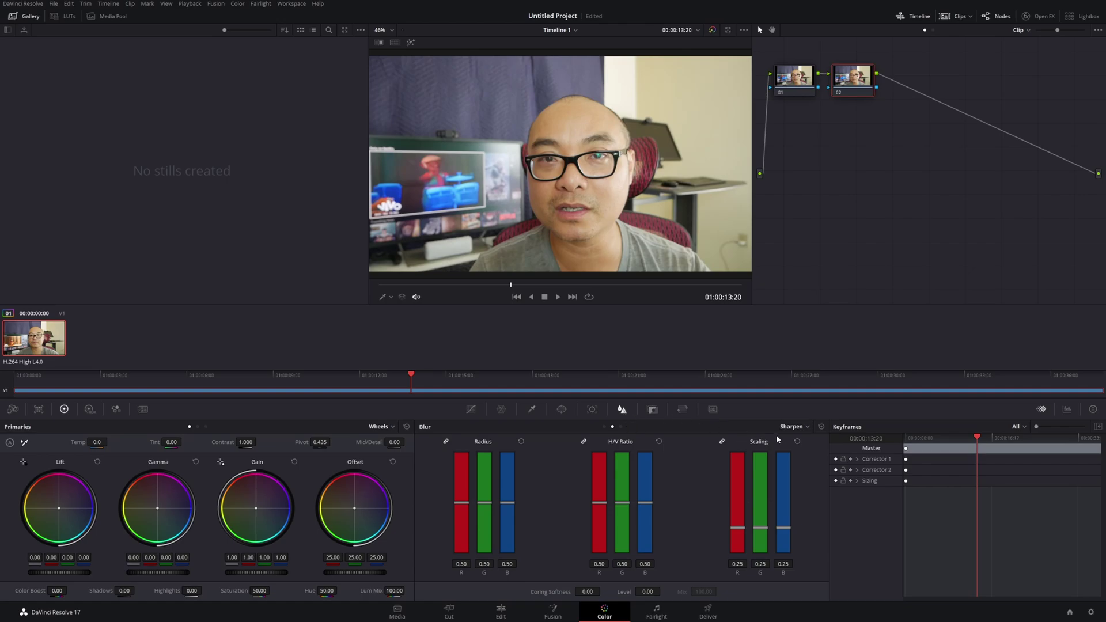
{"action": "left_click", "coordinate": [801, 428]}
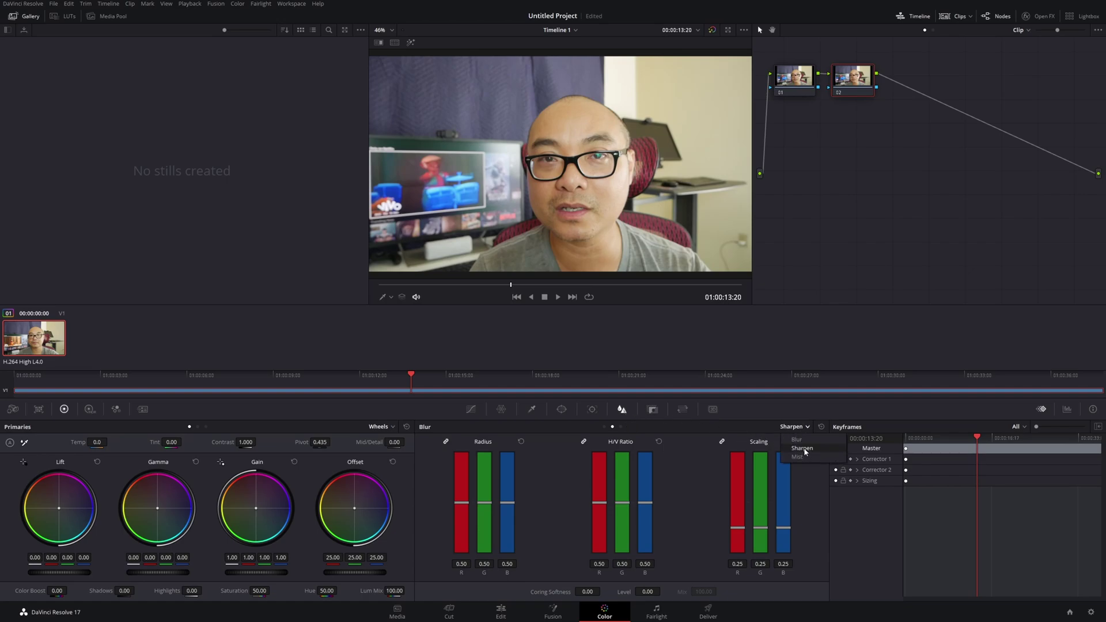
{"action": "left_click", "coordinate": [806, 432]}
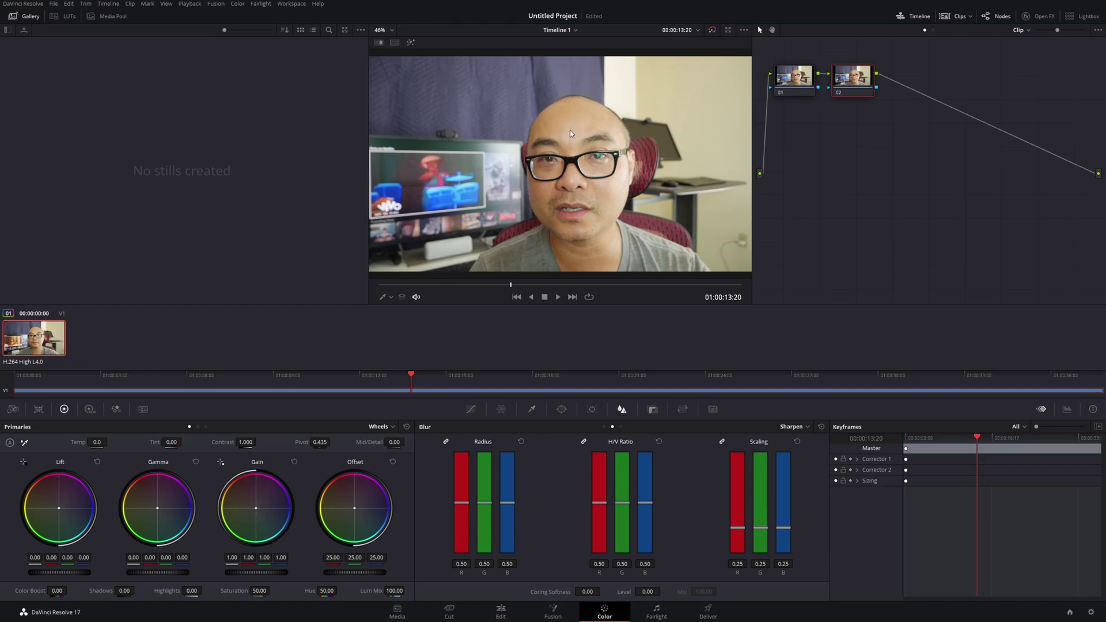
View the image at 100% zoom and set node 02's sharpen radius to 0.45
{"action": "left_click", "coordinate": [384, 30]}
{"action": "left_click", "coordinate": [385, 98]}
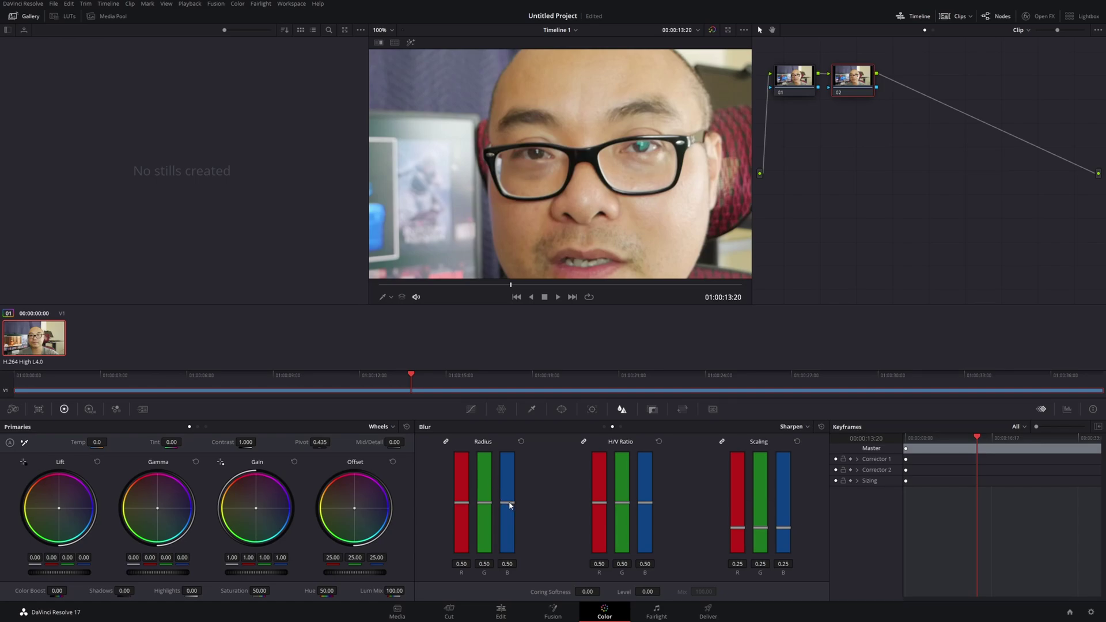
{"action": "left_click_drag", "start_coordinate": [509, 506], "coordinate": [509, 516]}
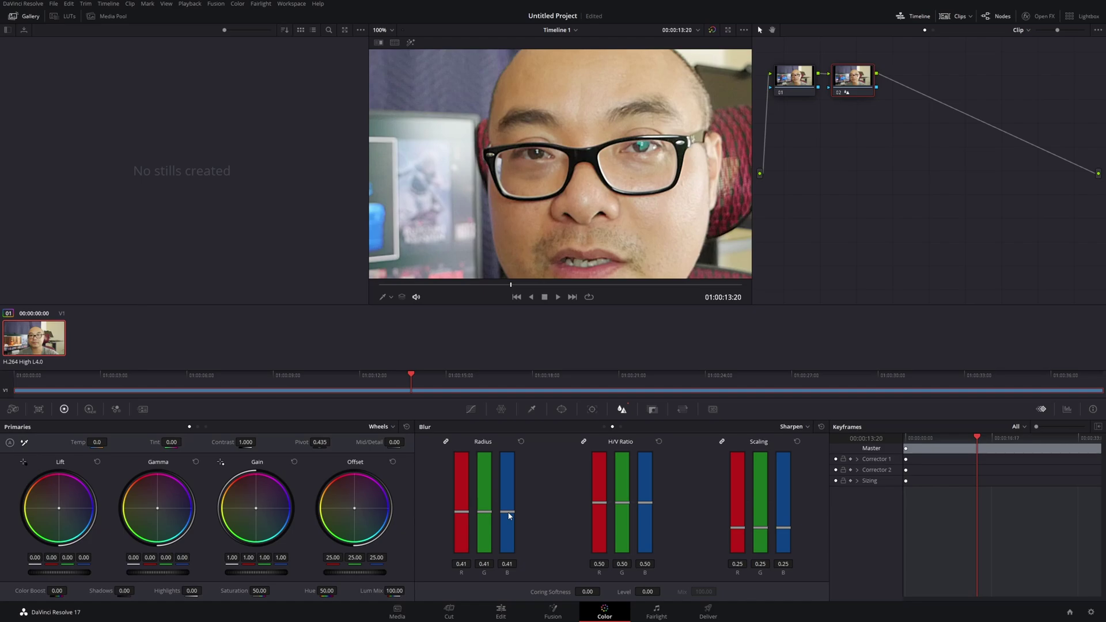
{"action": "left_click_drag", "start_coordinate": [508, 512], "coordinate": [507, 513]}
{"action": "left_click_drag", "start_coordinate": [507, 513], "coordinate": [506, 511]}
Switch back to the Edit page timeline and enter the subscriber's e-mail address in the sign-up field
{"action": "left_click", "coordinate": [491, 617]}
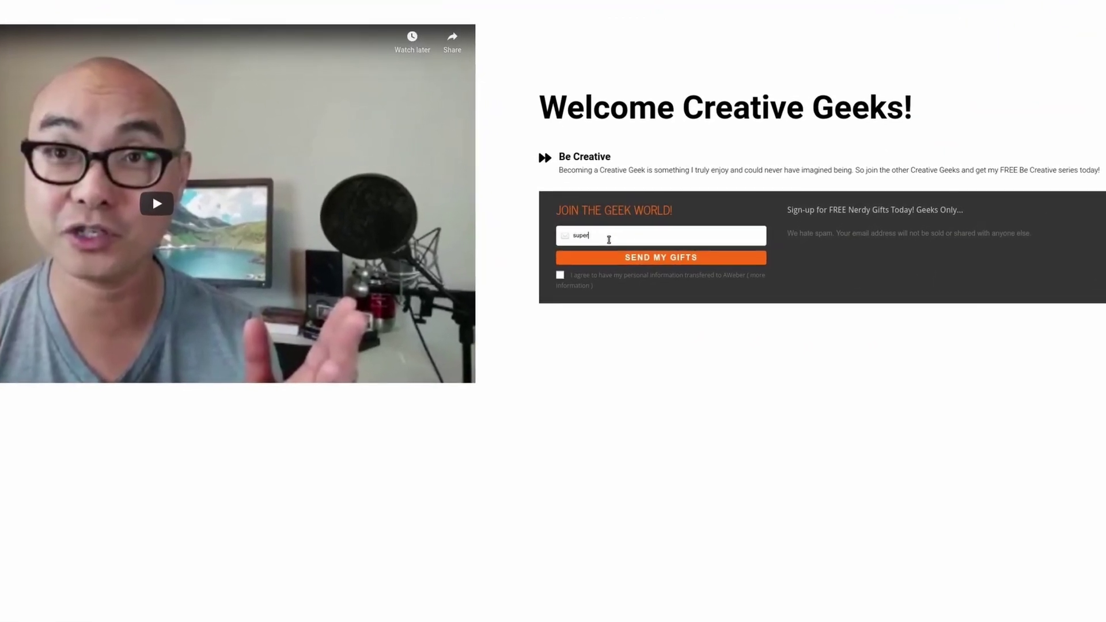
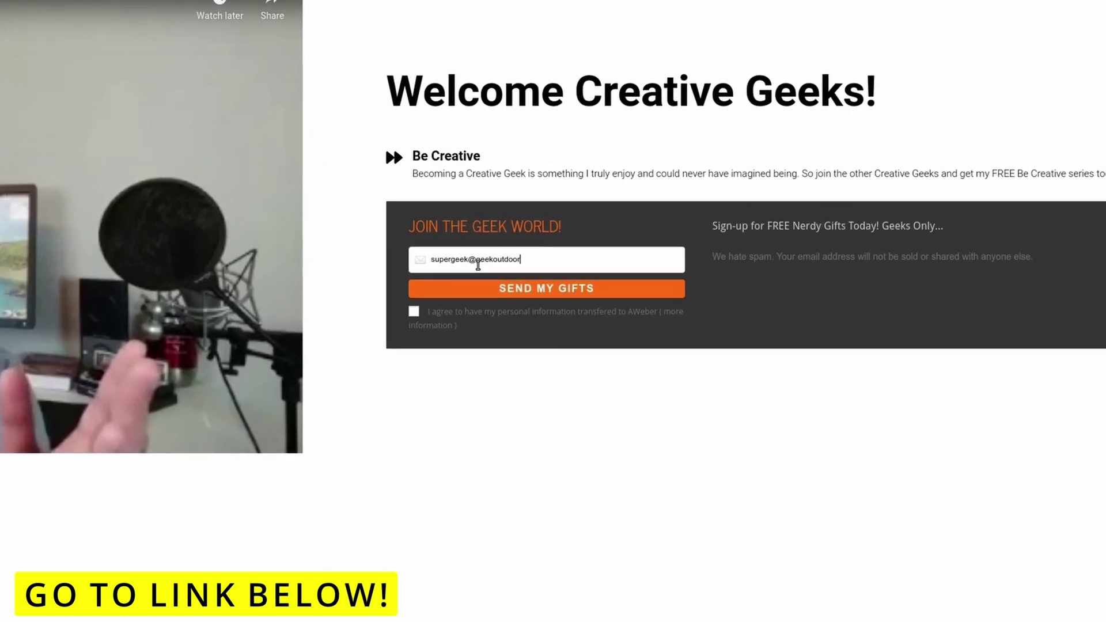